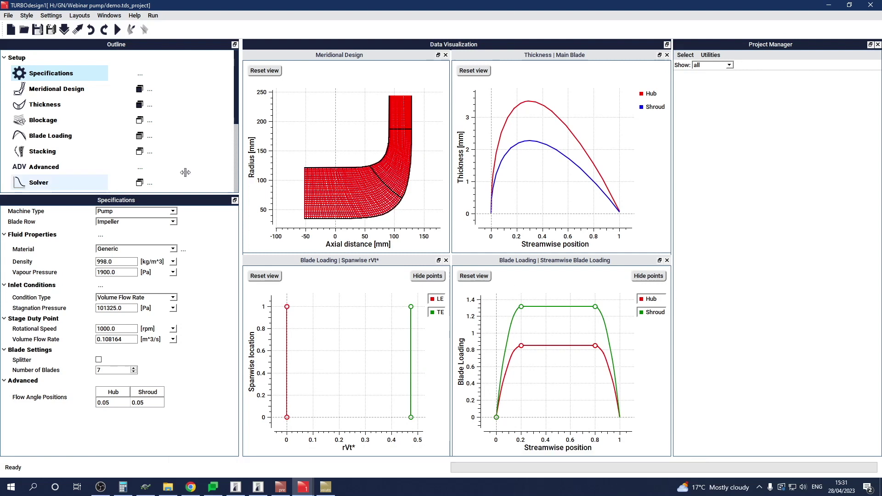
- Open the pump-Impeller.tds case, discarding the unsaved current project data
click(25, 32)
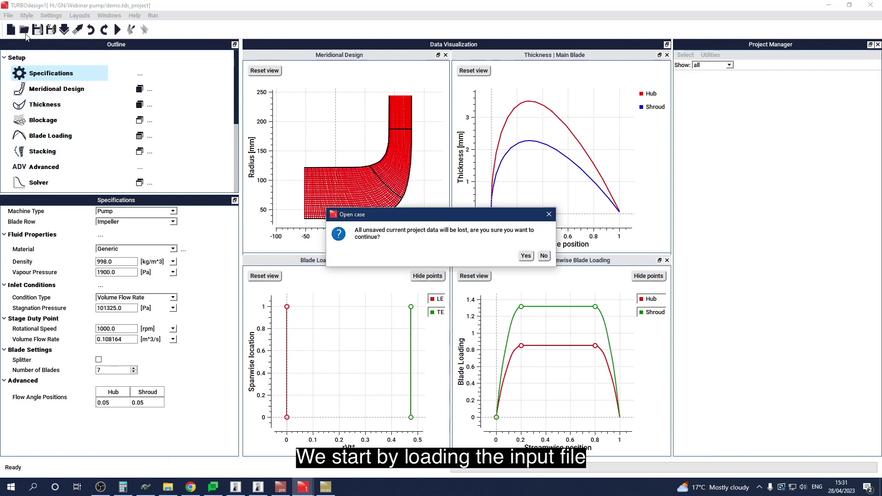
click(525, 256)
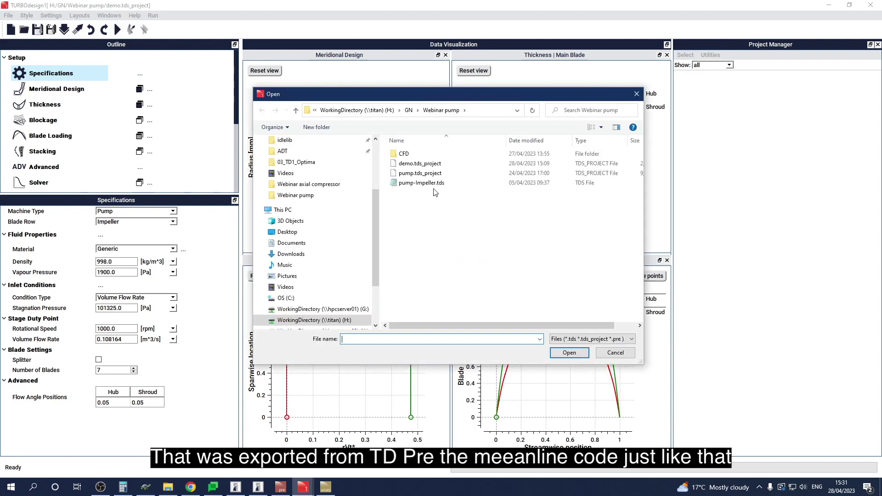
double_click(433, 183)
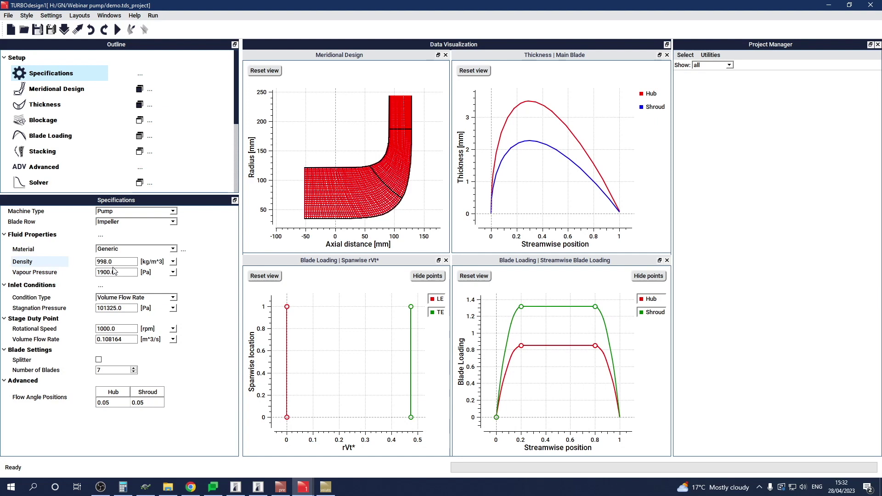
- Display the Meridional Design settings, then the blade Thickness section
click(70, 87)
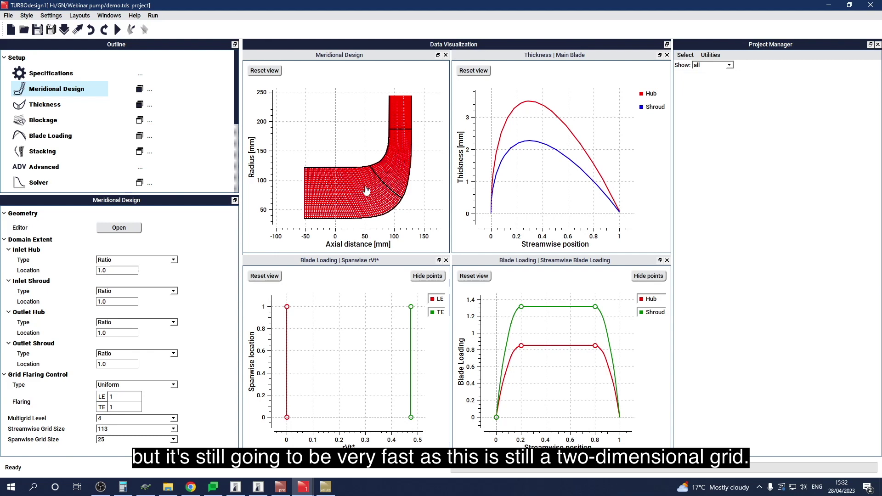
click(55, 106)
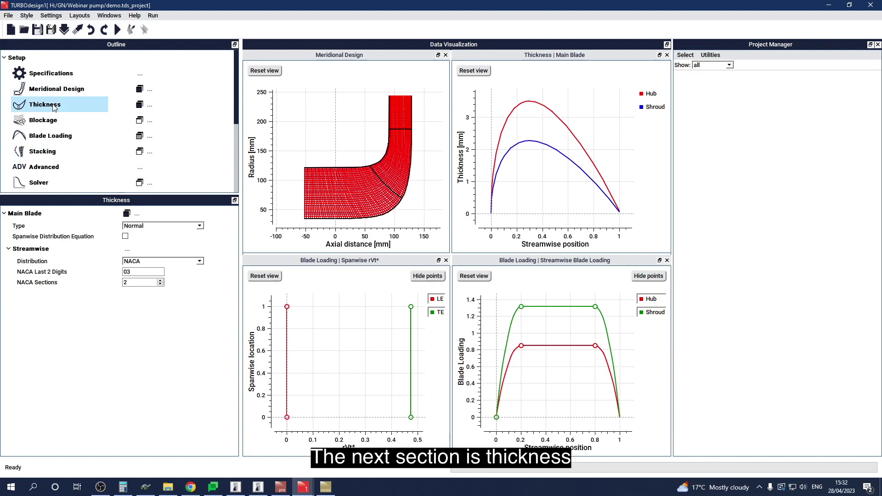
- Keep blade thickness Normal with NACA distribution, then view the Blockage and Blade Loading settings
click(200, 227)
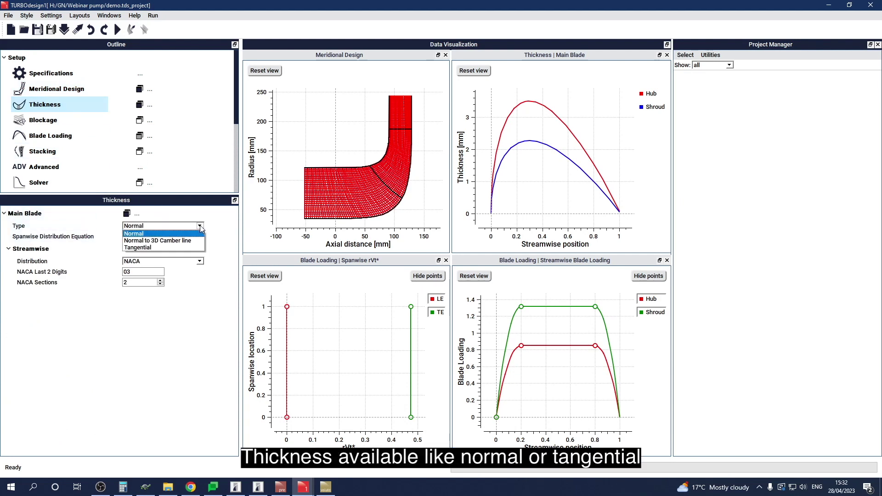
click(199, 233)
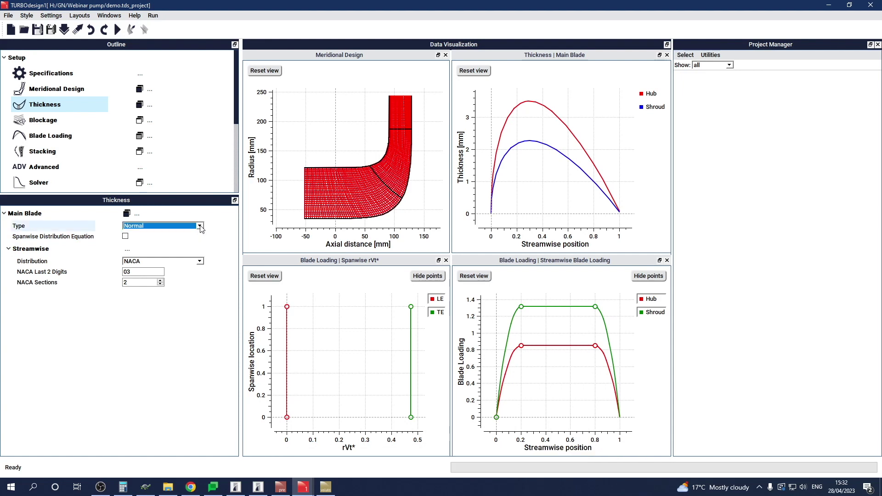
click(199, 261)
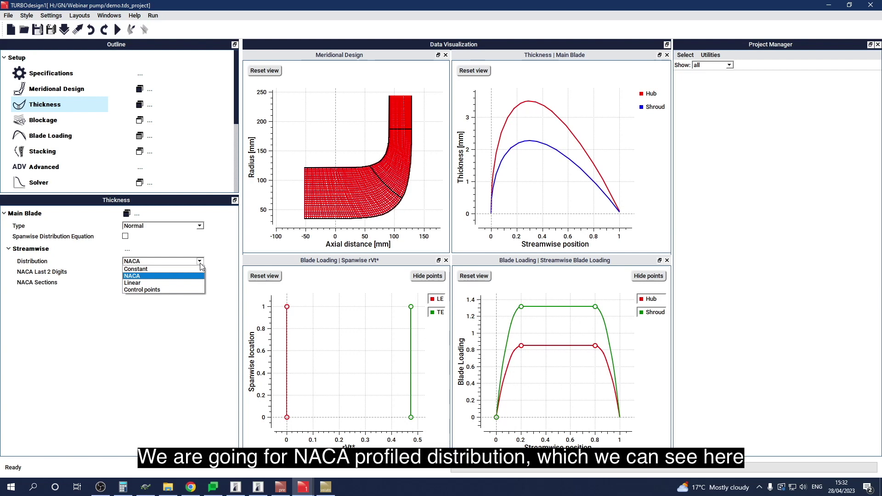
click(201, 263)
click(528, 191)
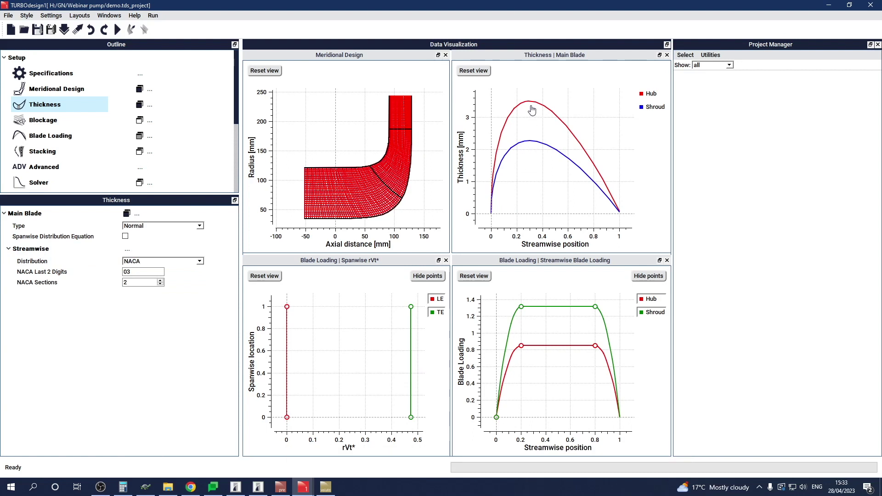
click(67, 127)
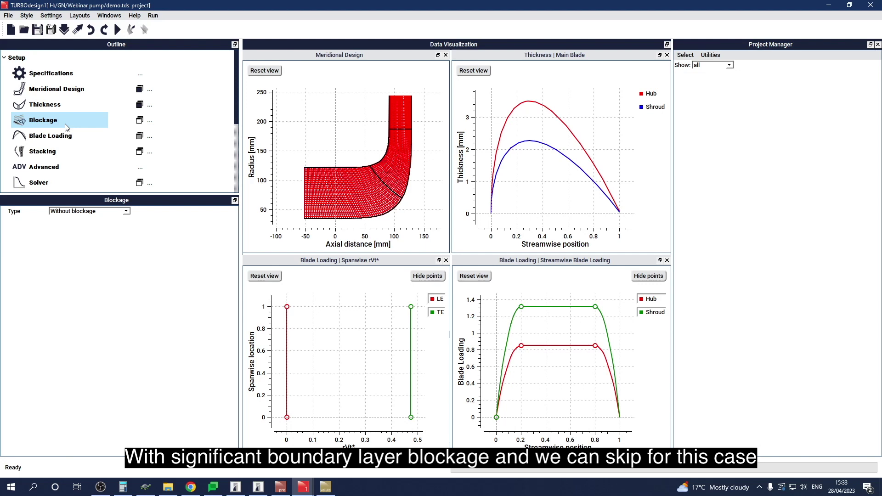
click(65, 138)
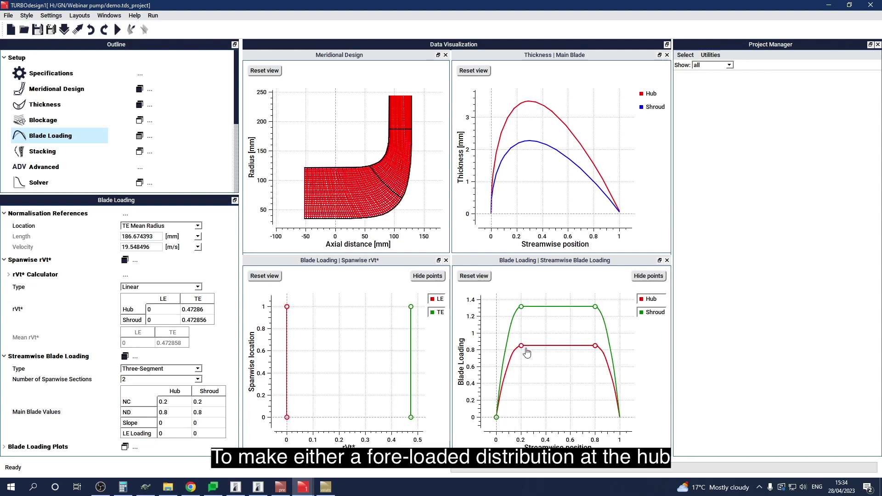
drag(522, 351, 522, 334)
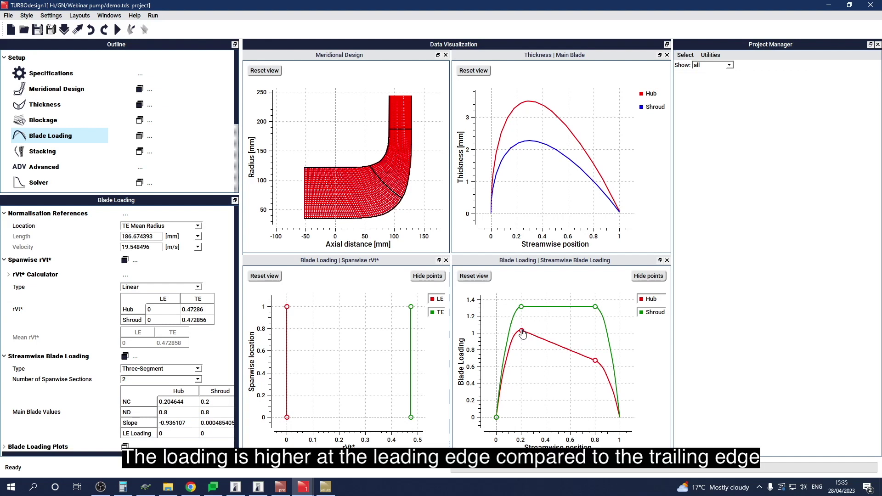
drag(522, 332, 521, 367)
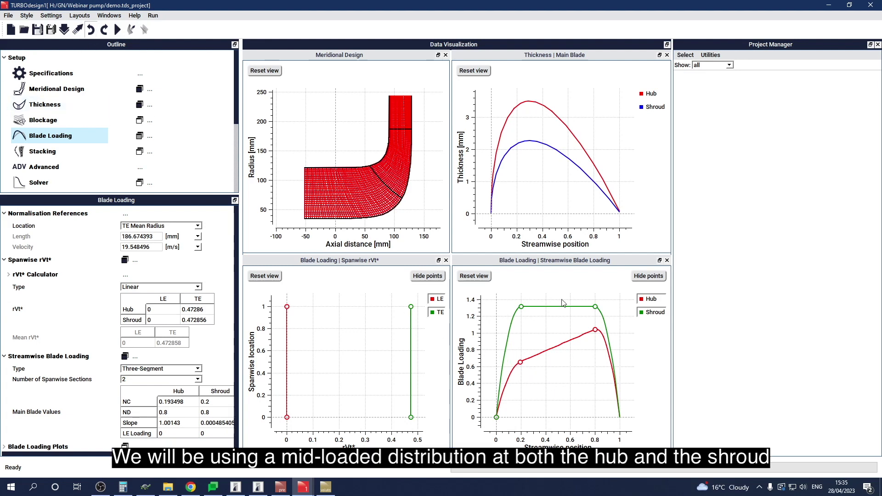
key(ctrl+z)
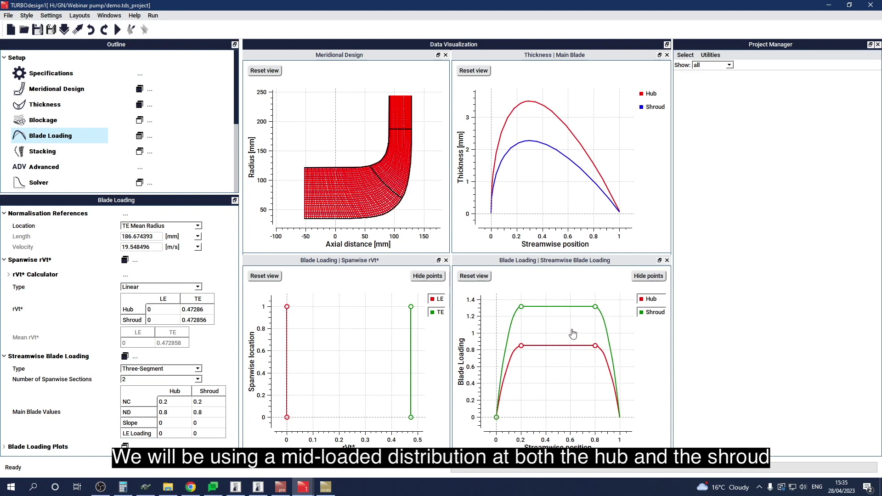
click(42, 153)
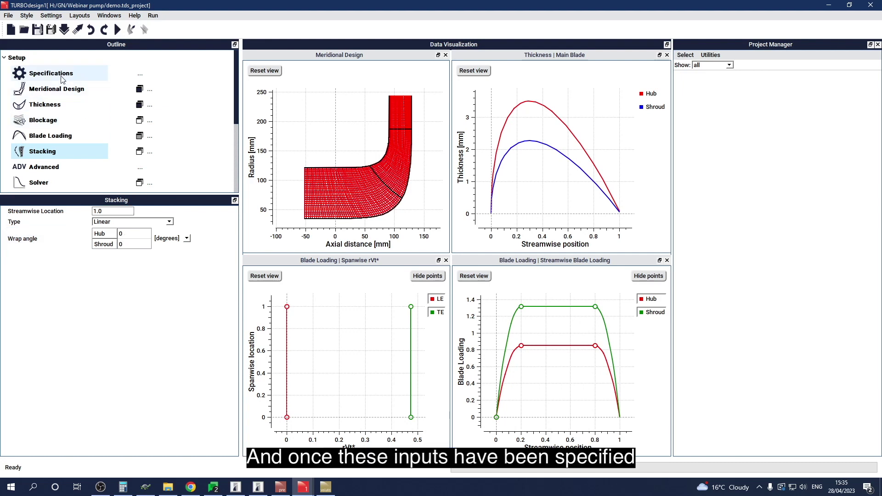
- Run the solver on the current baseline impeller design
click(118, 31)
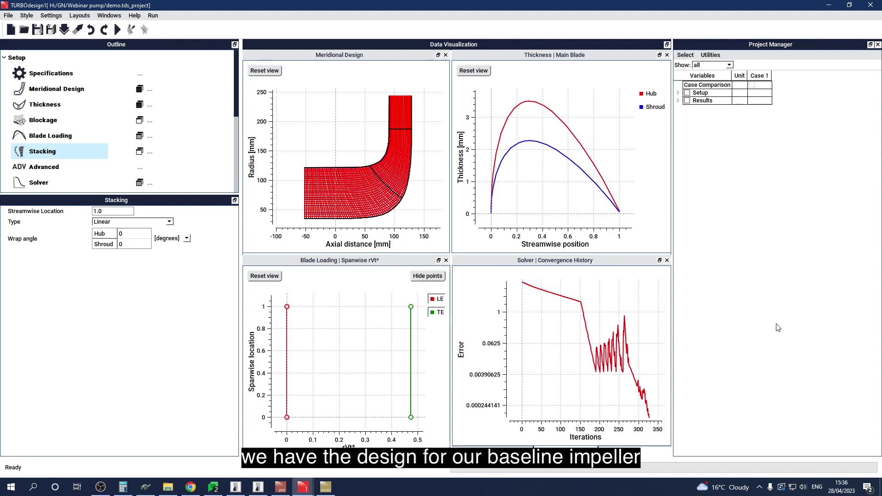
- Scroll the converged Outline and bring up the Post Processing add-plot options
scroll(205, 149, down, 1)
scroll(205, 150, down, 1)
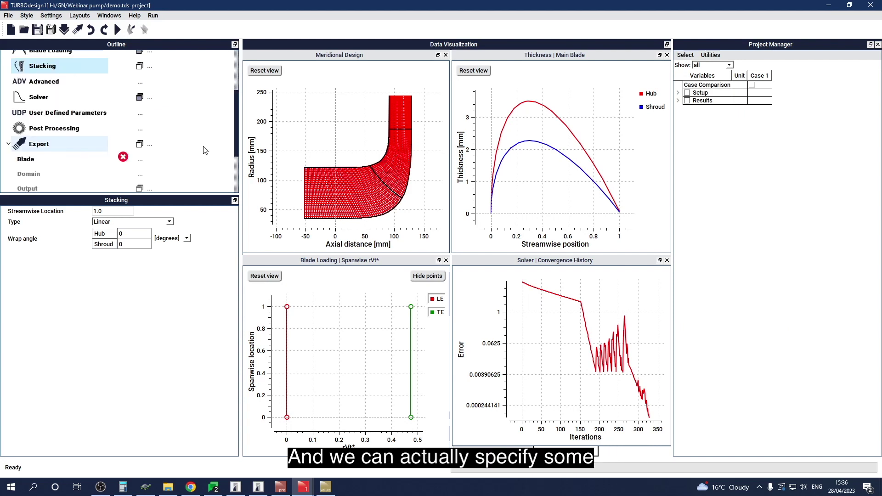
scroll(167, 136, up, 1)
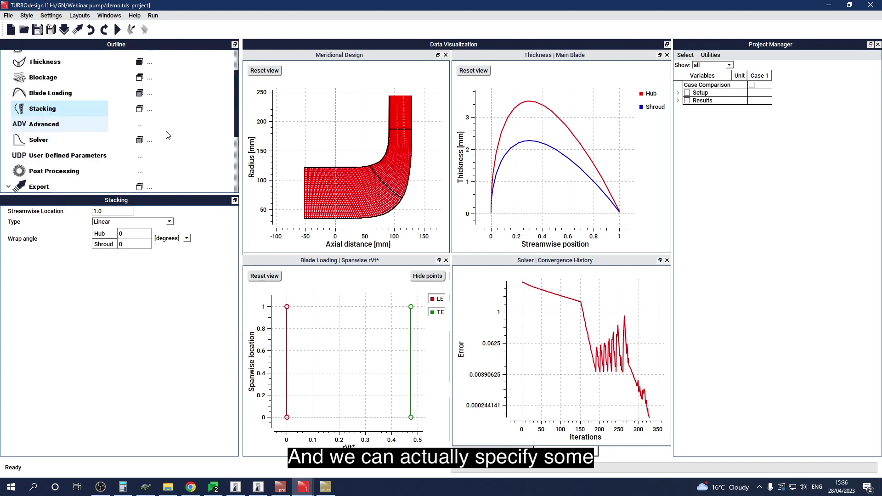
click(140, 172)
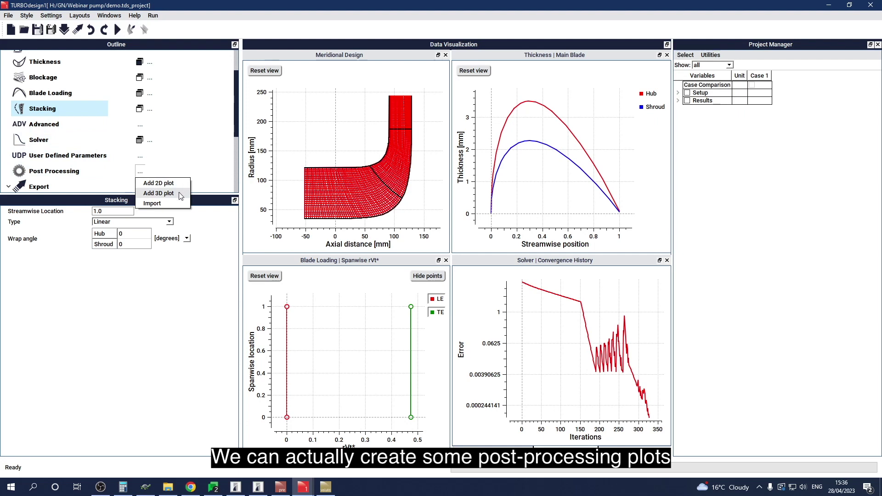
- Add a 3D blade plot and set its Number of Blades to 7
click(180, 195)
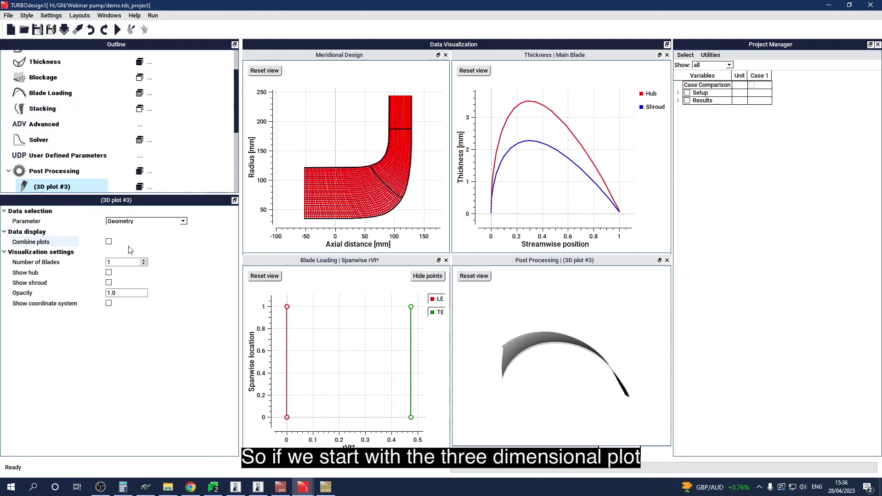
double_click(121, 261)
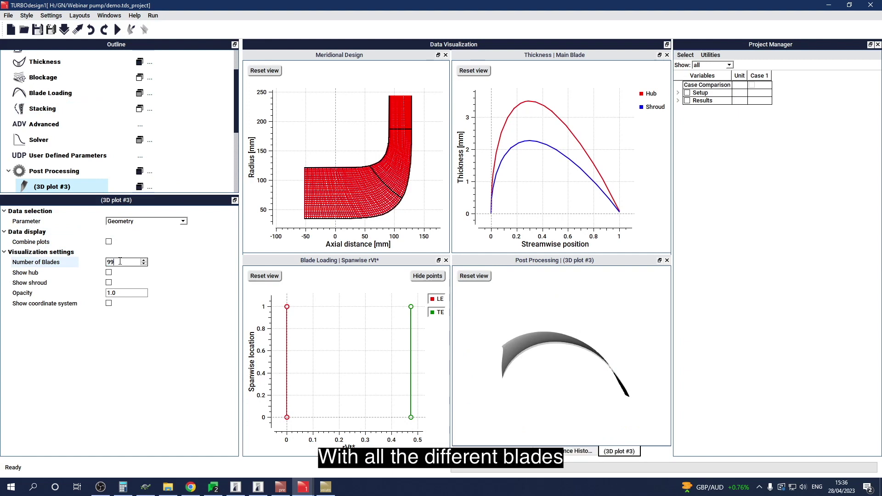
text(99)
key(Return)
- Show the hub and turn the impeller to an oblique view
scroll(537, 375, down, 3)
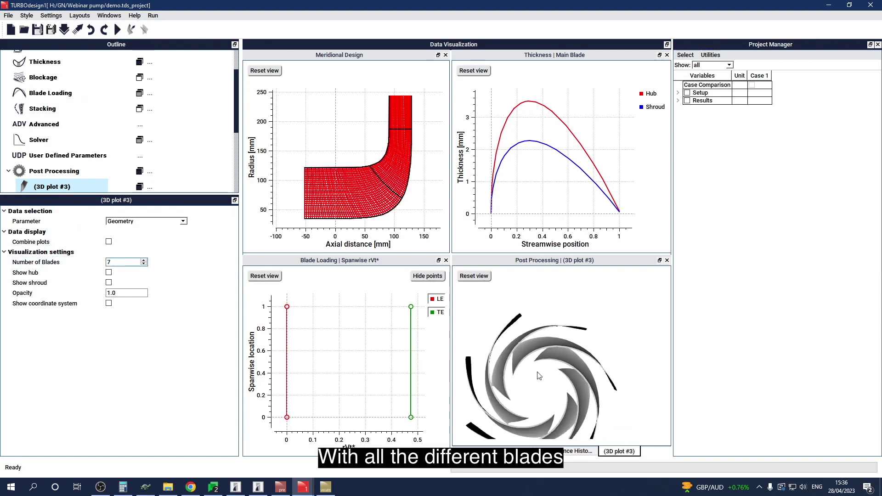
click(109, 272)
drag(523, 396, 610, 326)
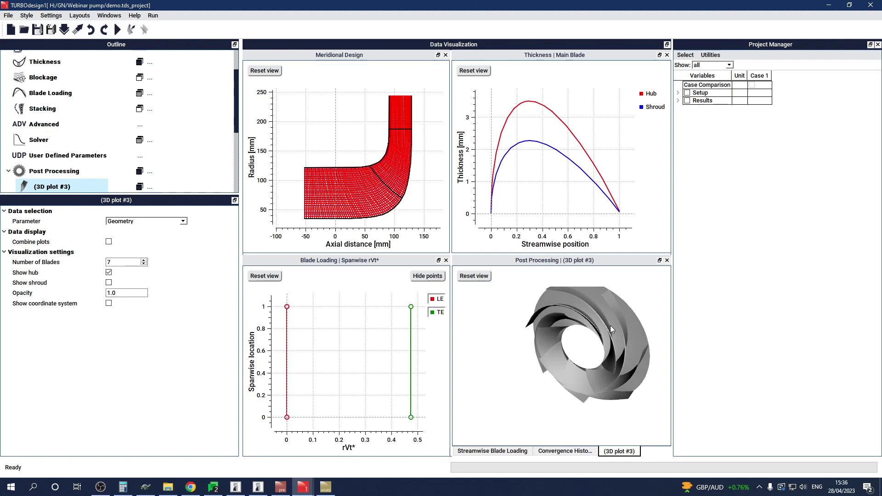
middle_drag(591, 345, 556, 371)
drag(555, 372, 554, 349)
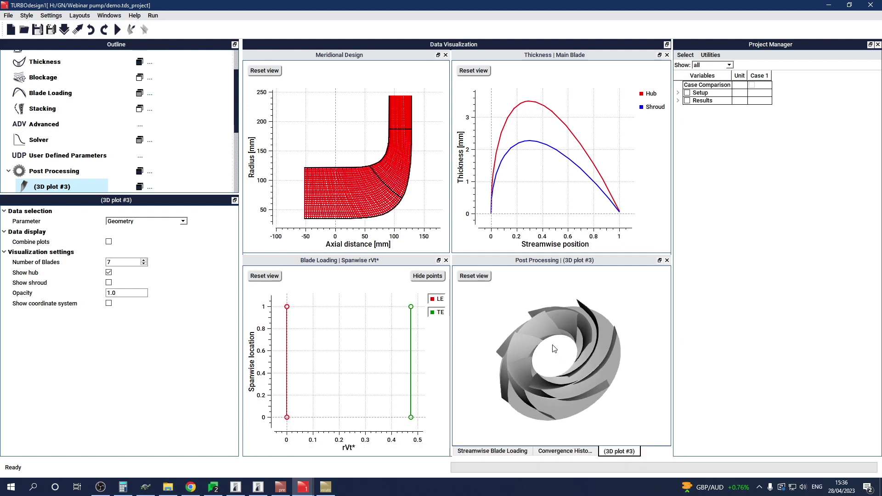
- Add a 2D Static Pressure plot at hub and shroud (Size 2), docked in the Blade Loading area
click(151, 188)
click(152, 191)
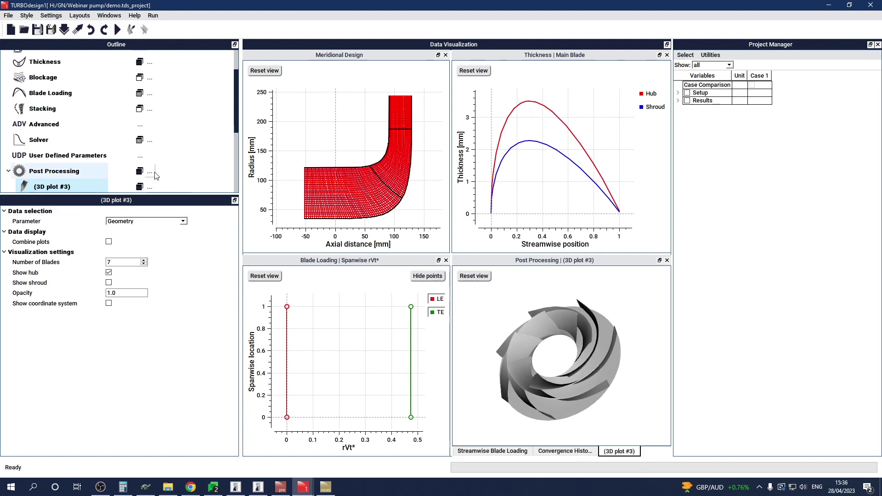
click(151, 172)
click(167, 185)
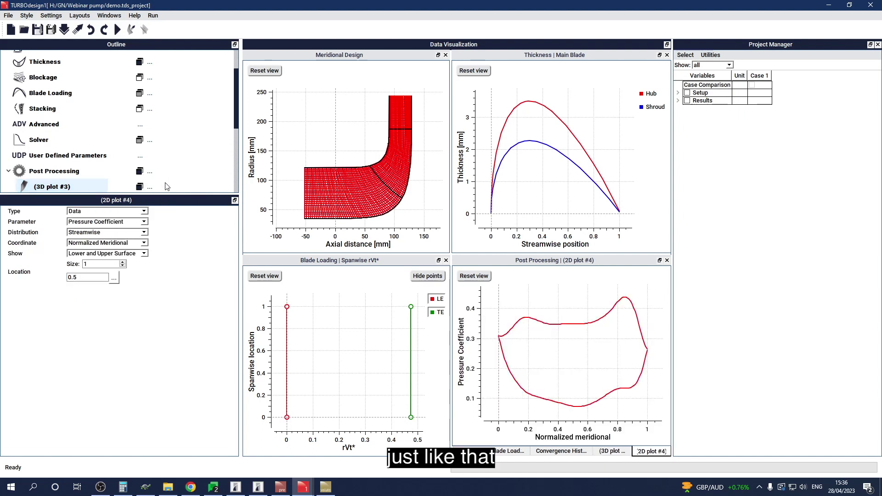
click(129, 222)
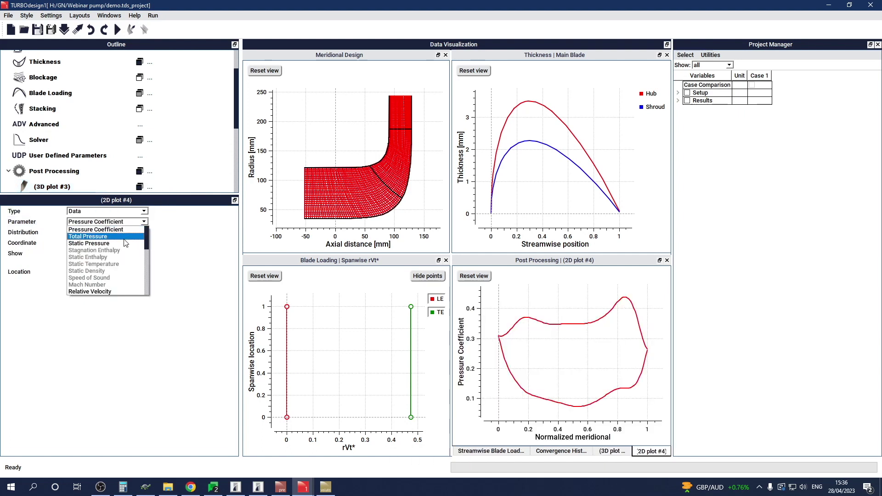
click(123, 243)
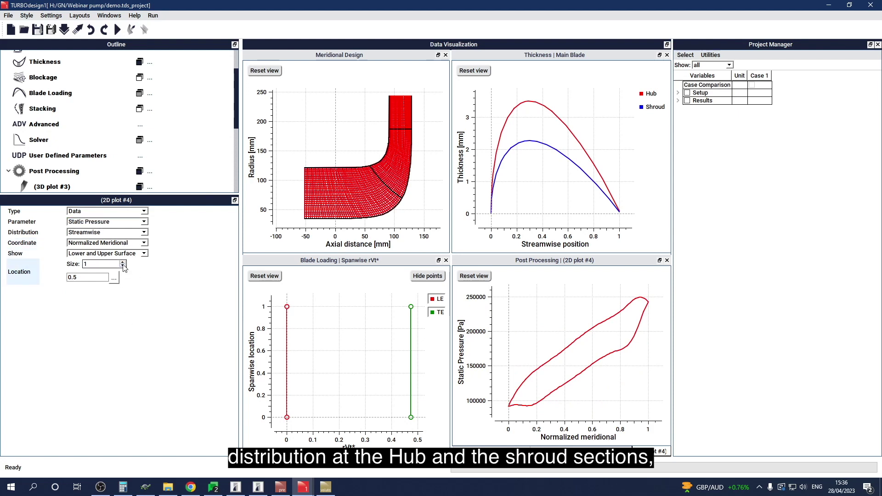
click(123, 263)
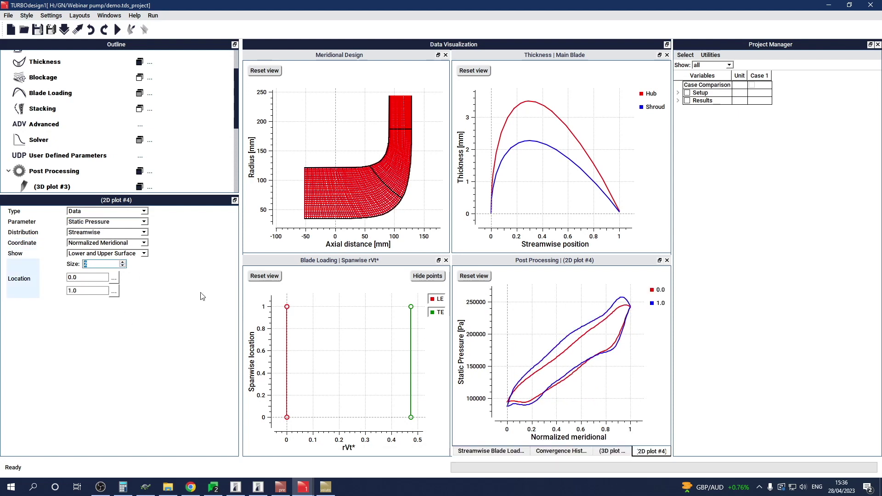
drag(572, 264, 296, 327)
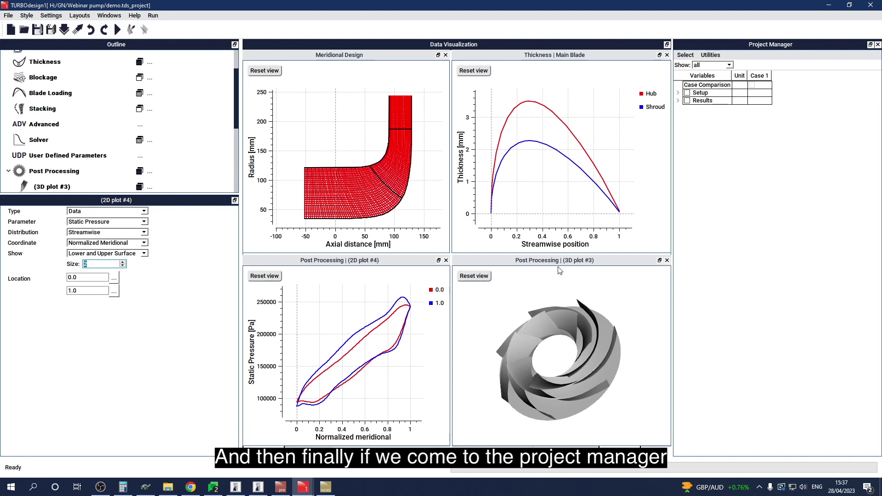
click(735, 189)
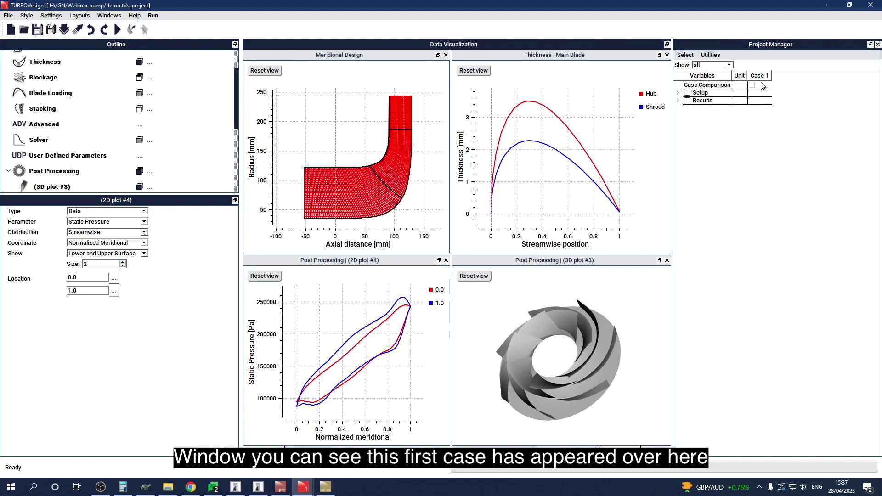
- Expand Results > Performance and list the Performance and Geometry Parameters with values
click(680, 102)
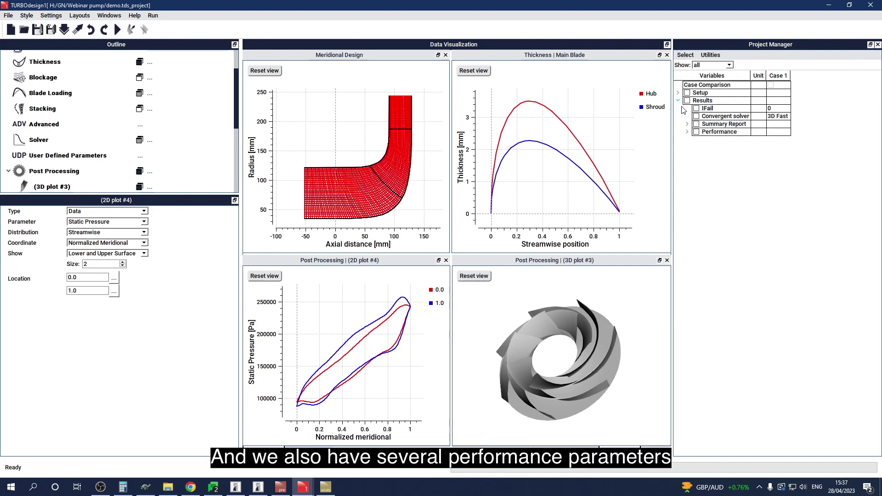
click(687, 132)
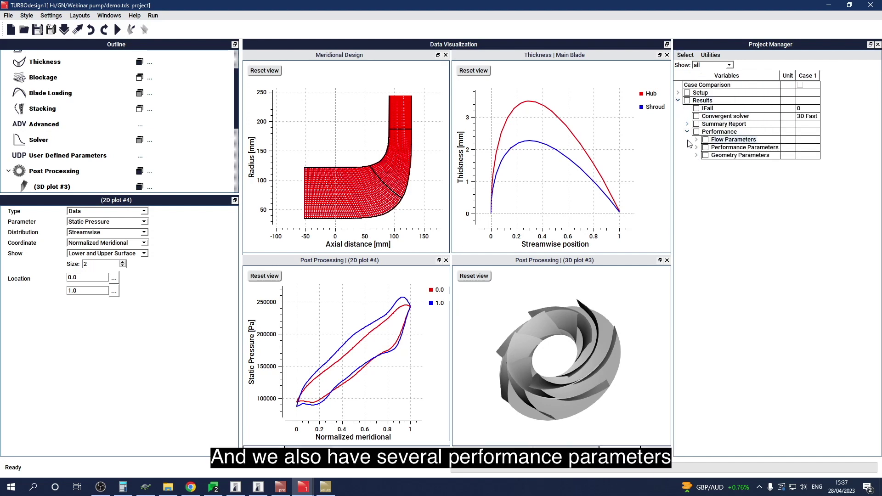
click(697, 148)
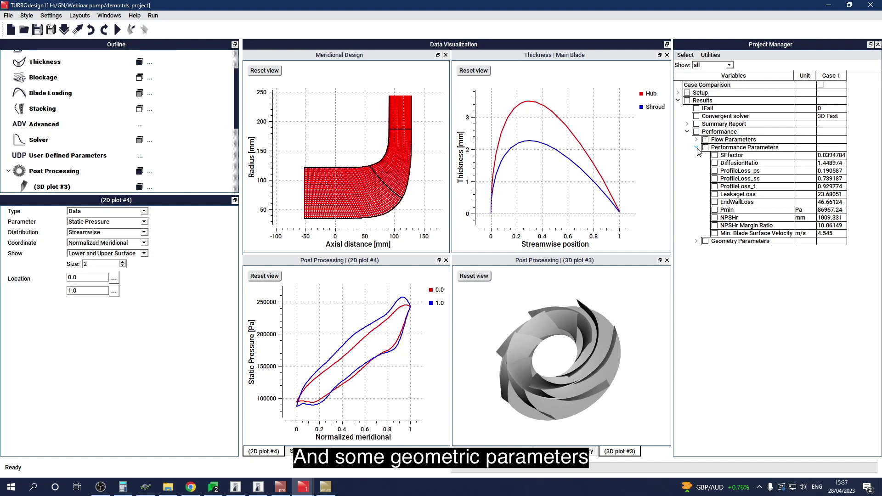
click(697, 241)
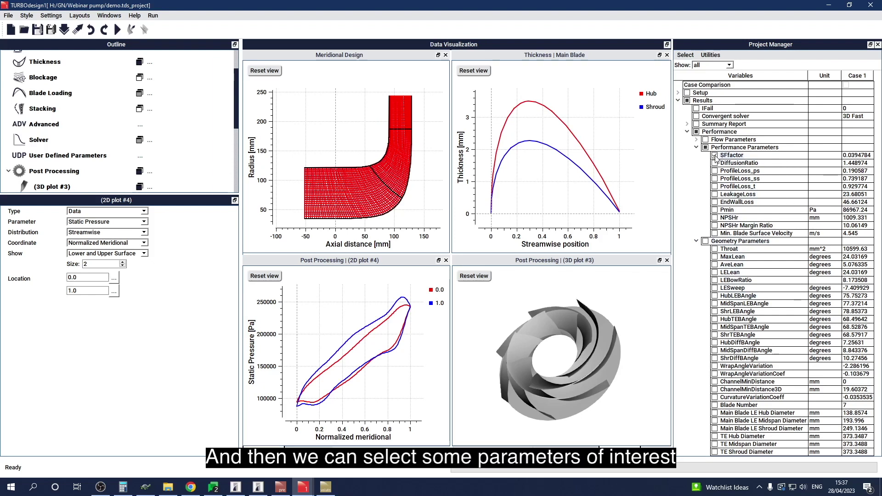
- Tick SFactor, ProfileLoss_t, Pmin and Throat as parameters of interest
click(715, 155)
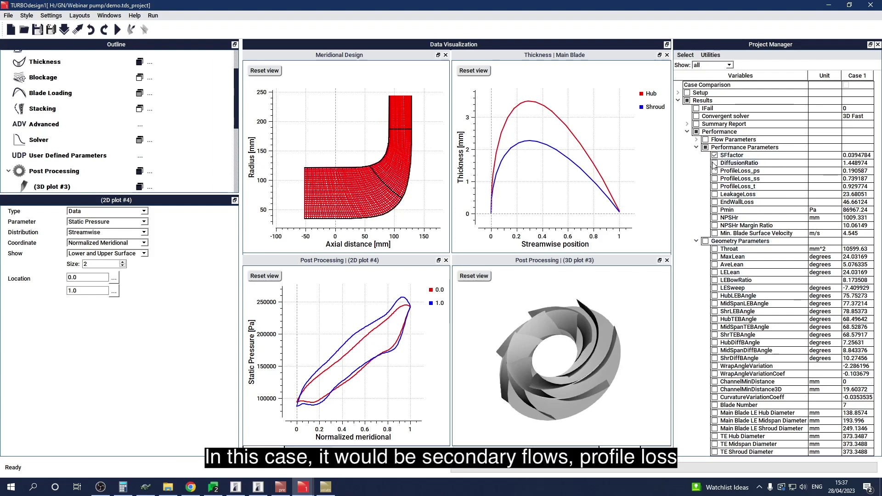
click(715, 186)
click(715, 211)
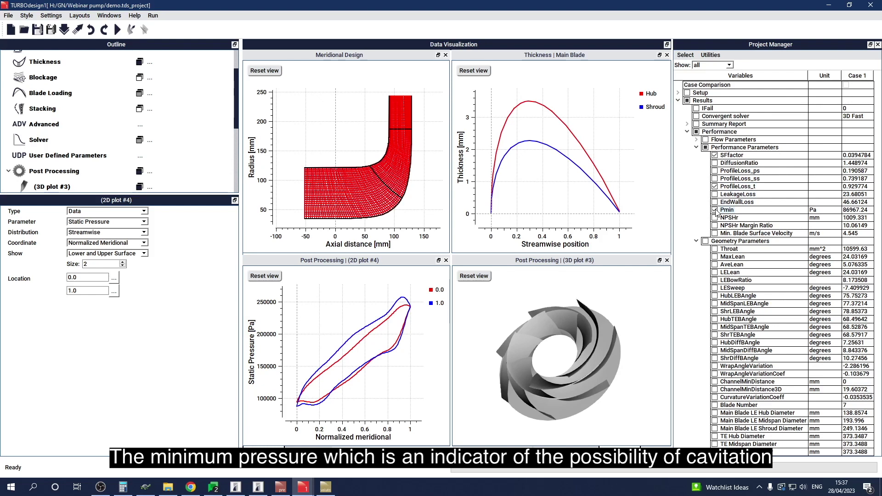
click(715, 250)
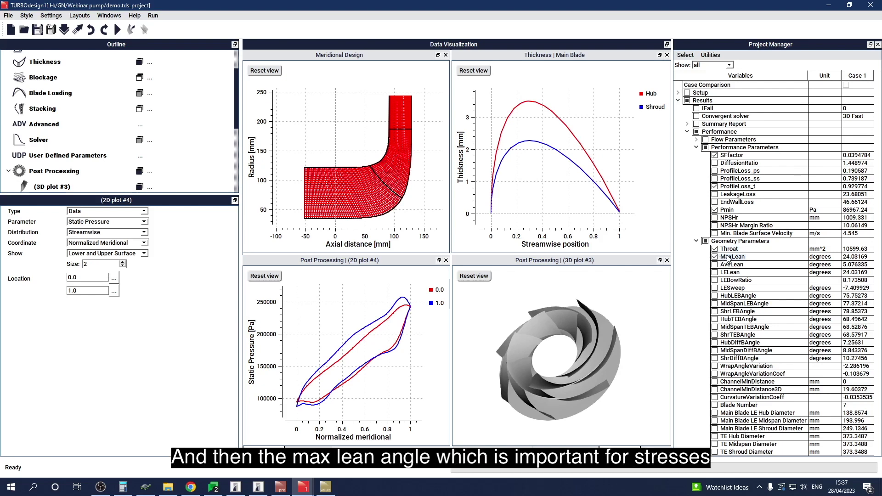
click(717, 66)
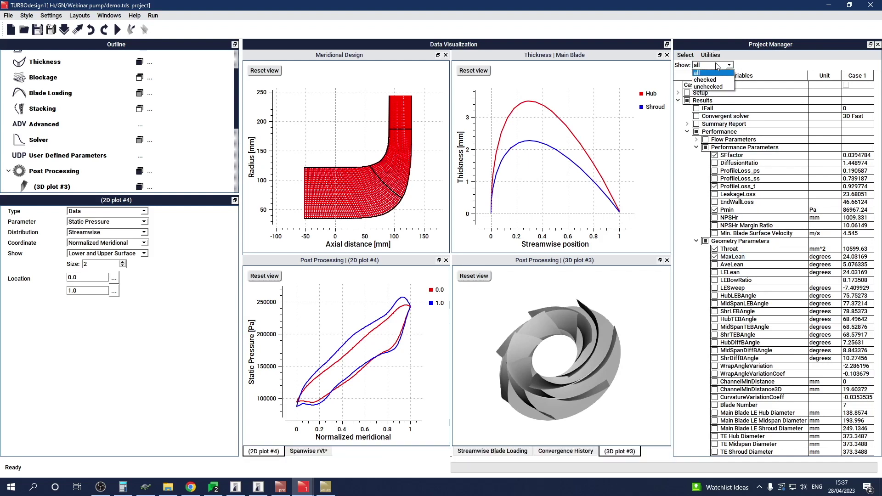
- Set the Project Manager Show filter to 'checked' to list only the key parameters
click(707, 79)
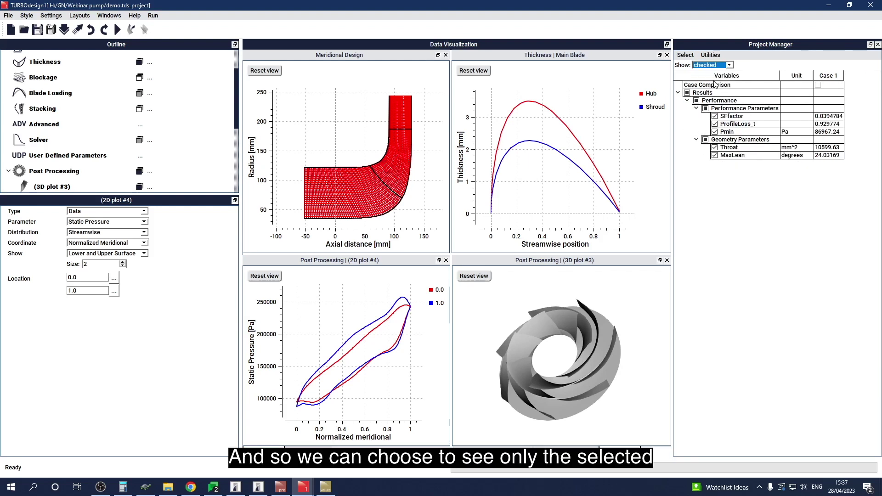
click(745, 228)
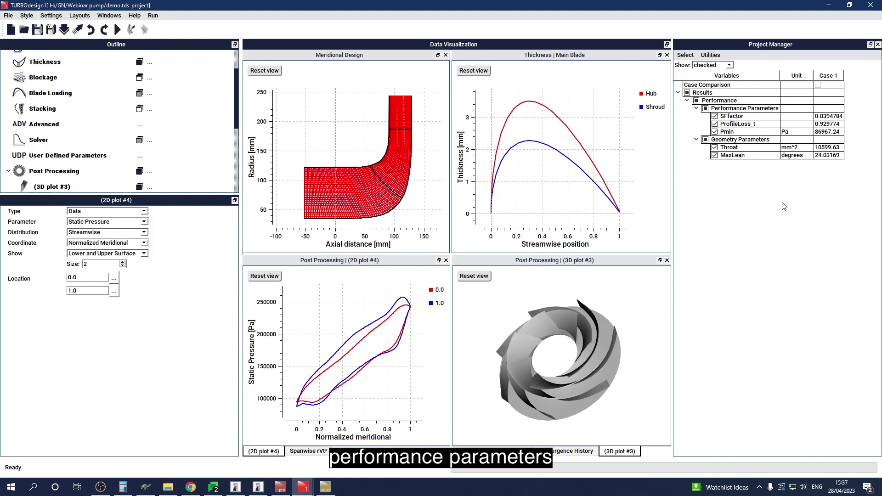